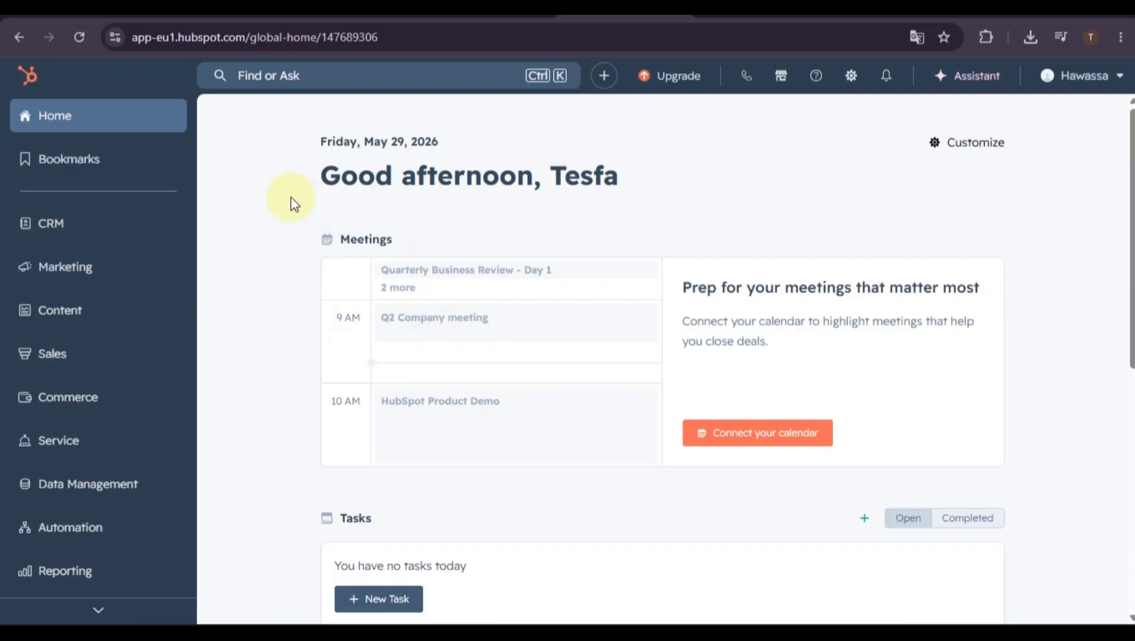
Step: Open the marketing forms list
left_click(781, 83)
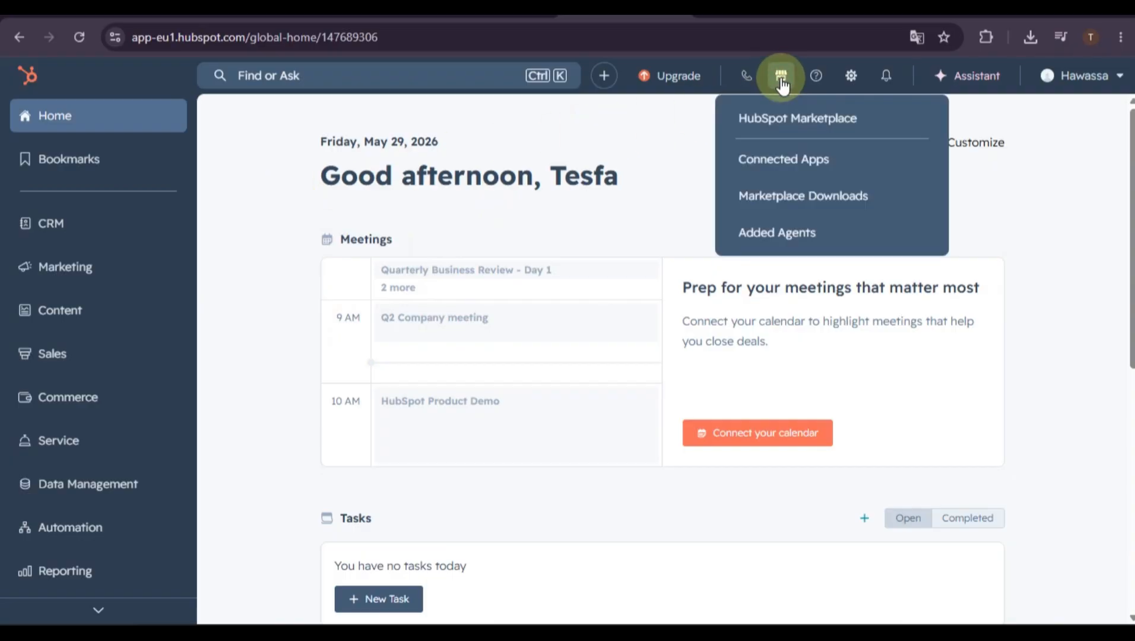
left_click(478, 222)
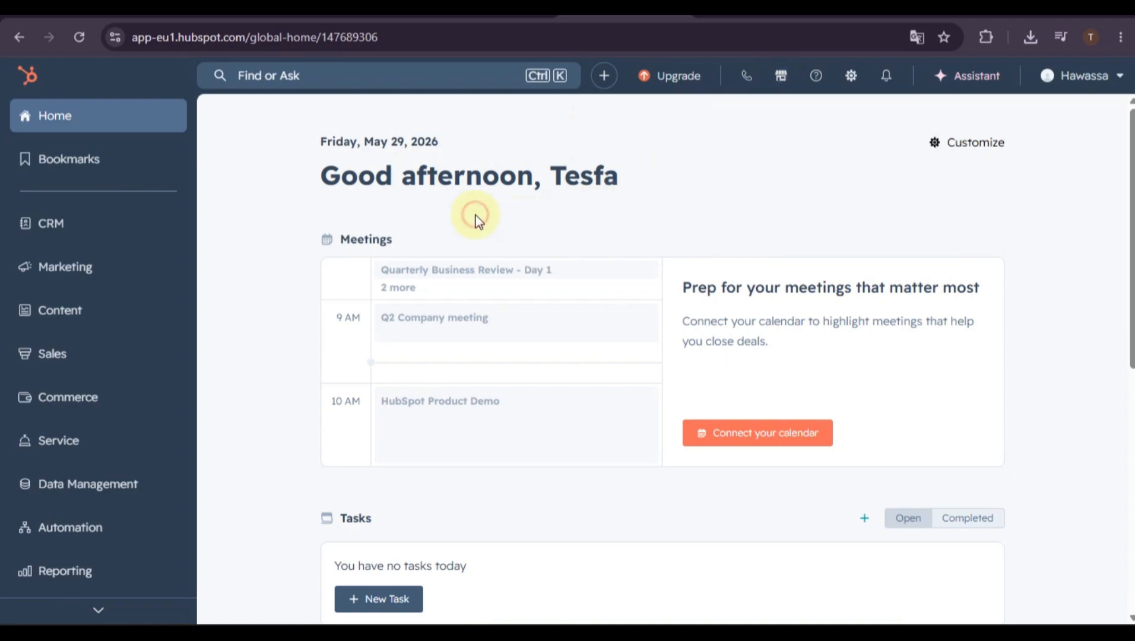
left_click(98, 289)
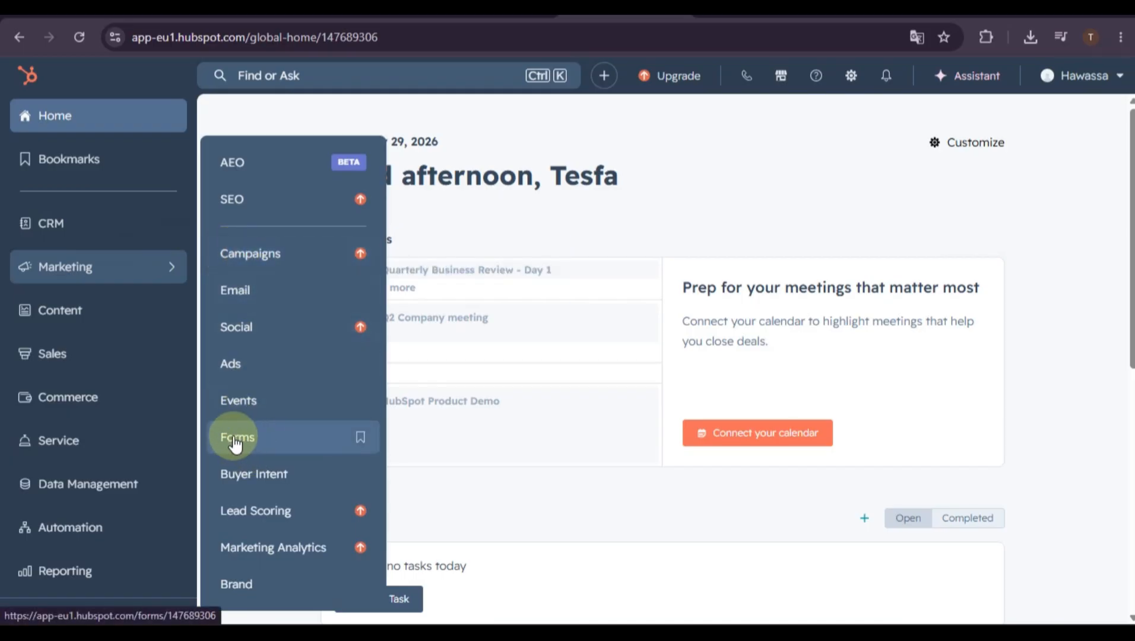
left_click(290, 439)
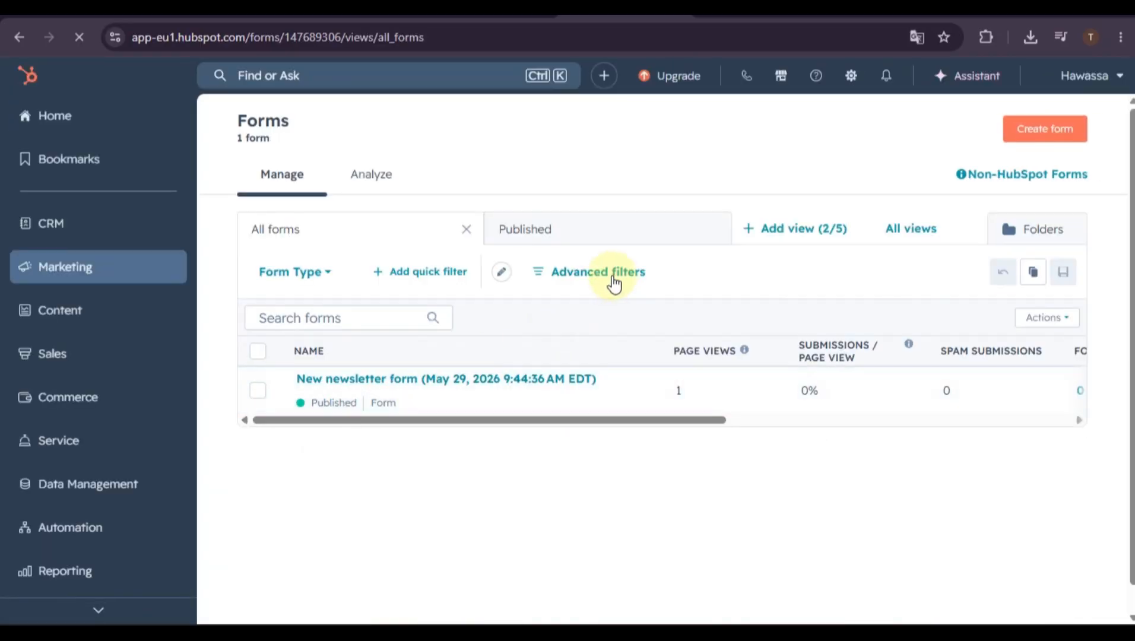
Step: Start creating a new form with the Form Editor and look through the available templates
mouse_move(547, 400)
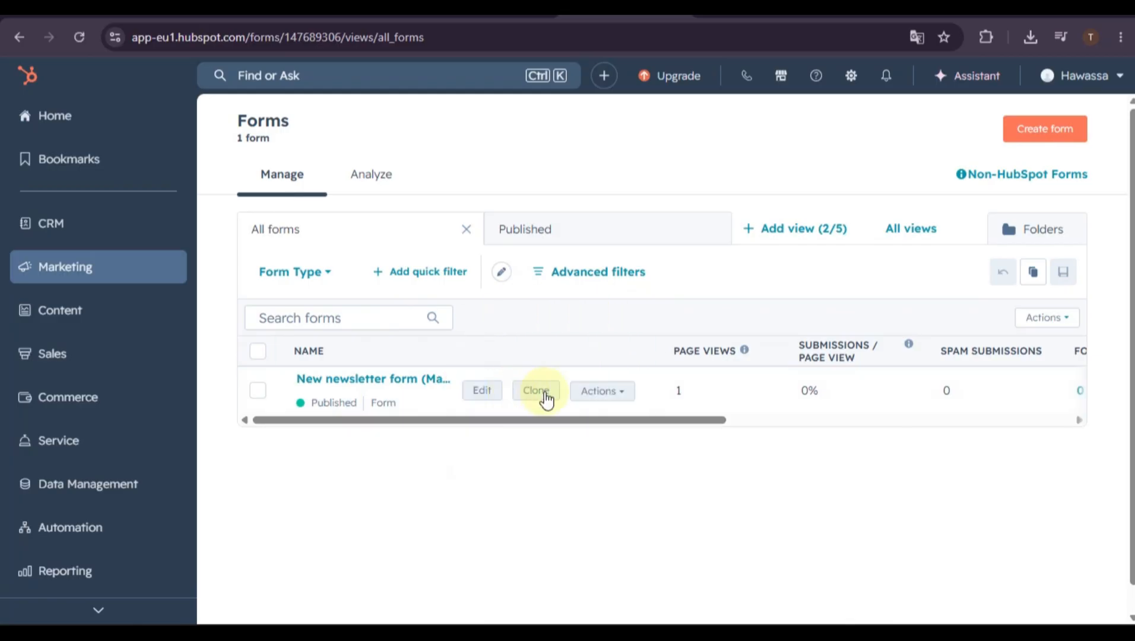
left_click(1047, 131)
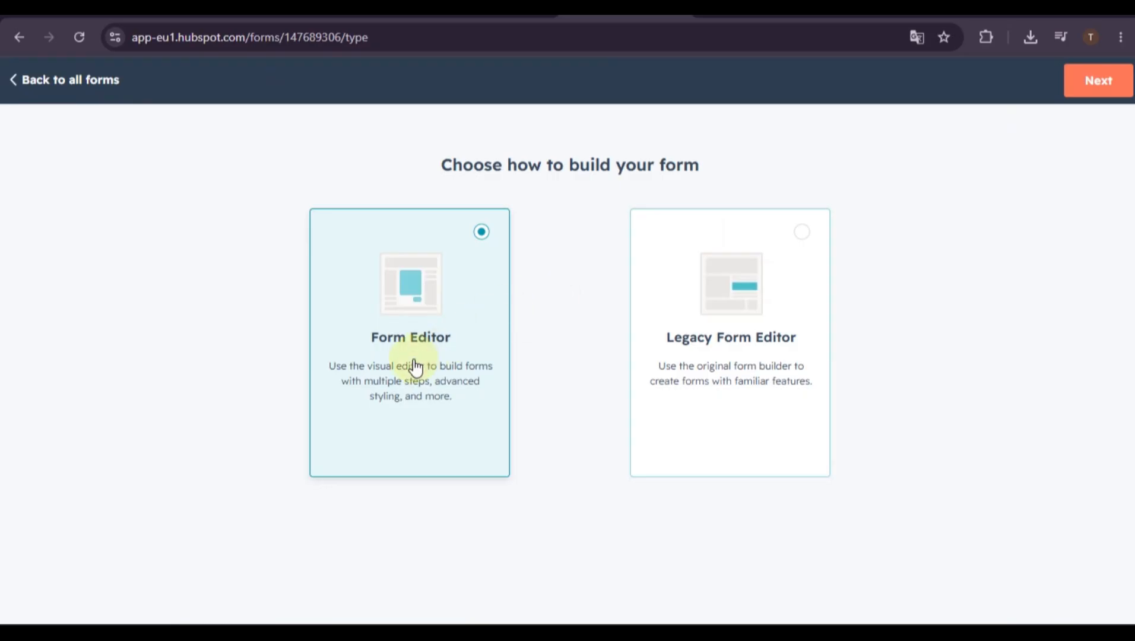
left_click(1091, 82)
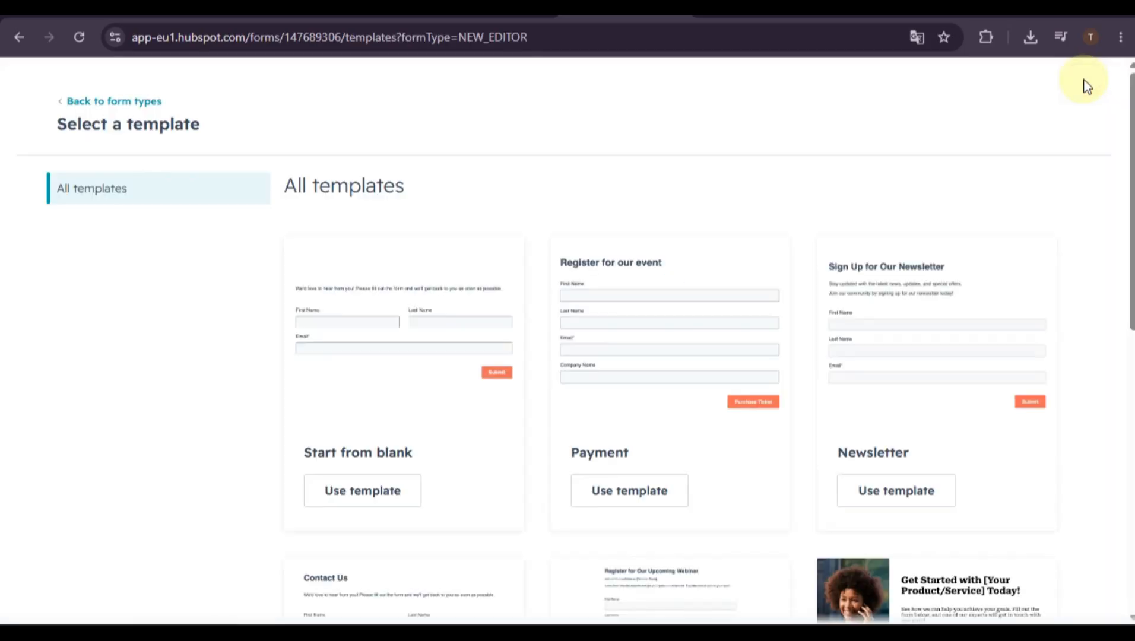
scroll(674, 345, "down", 3)
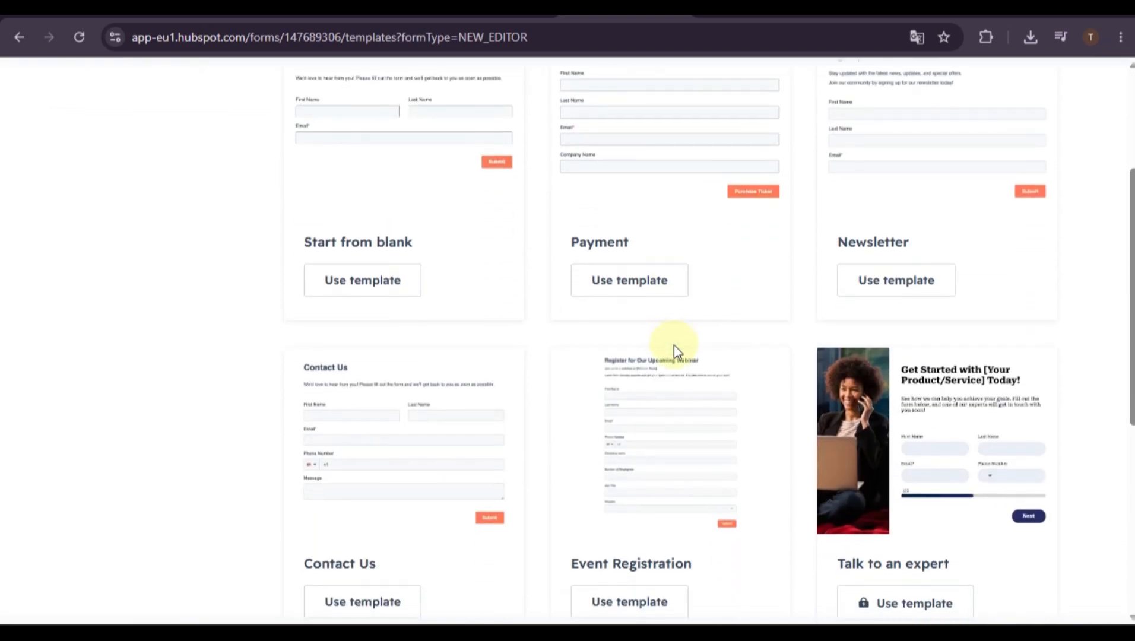
scroll(674, 345, "down", 5)
scroll(674, 345, "up", 1)
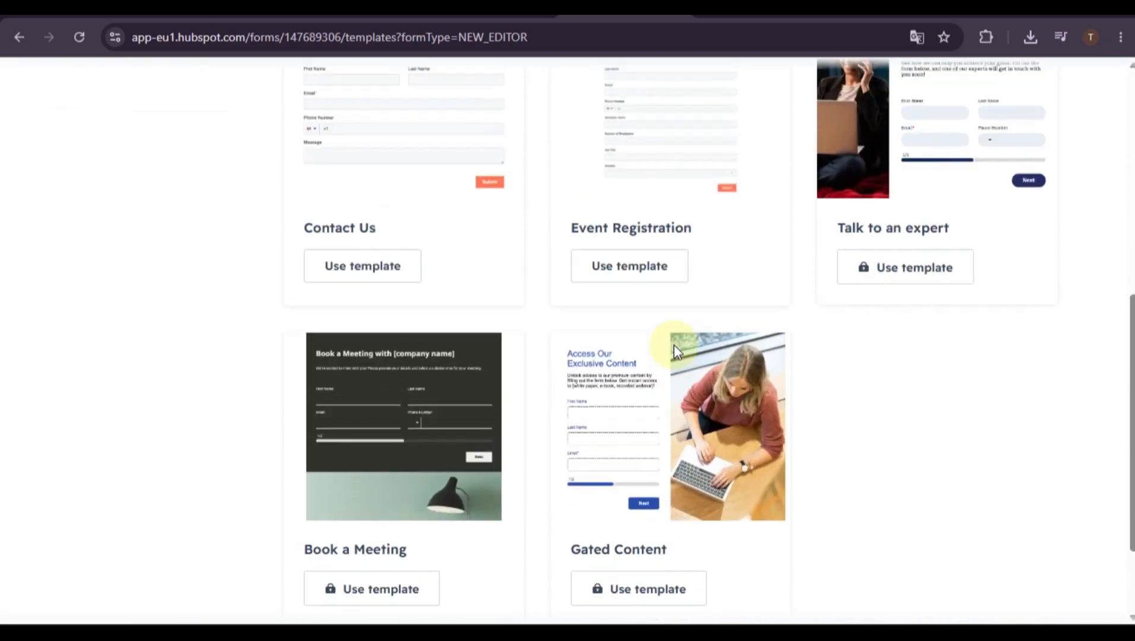
scroll(674, 344, "up", 8)
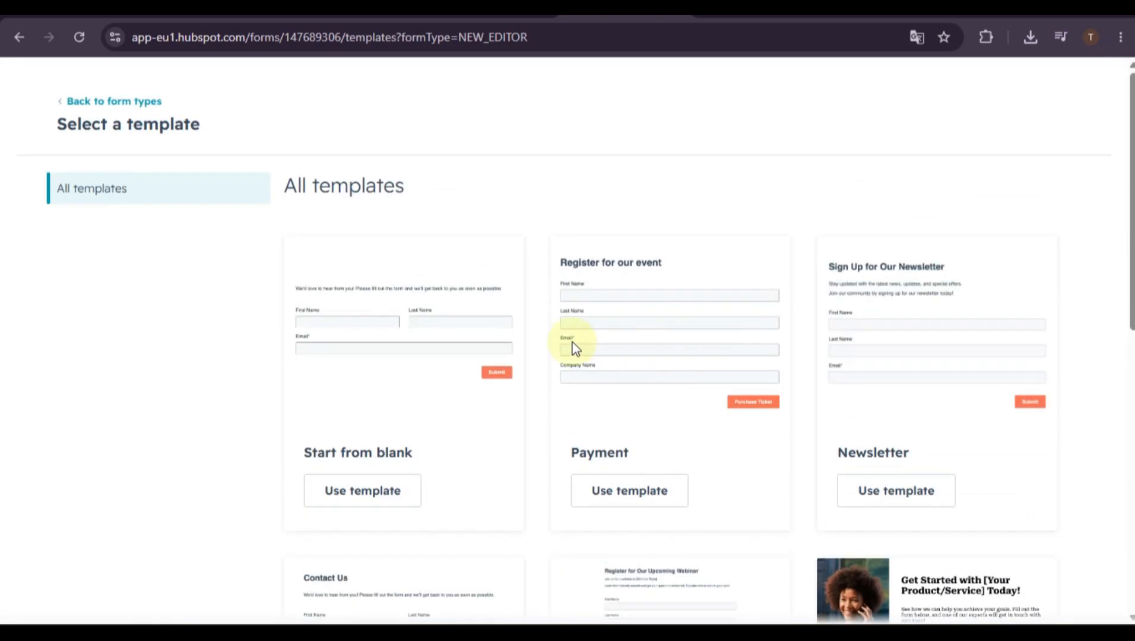
left_click(660, 492)
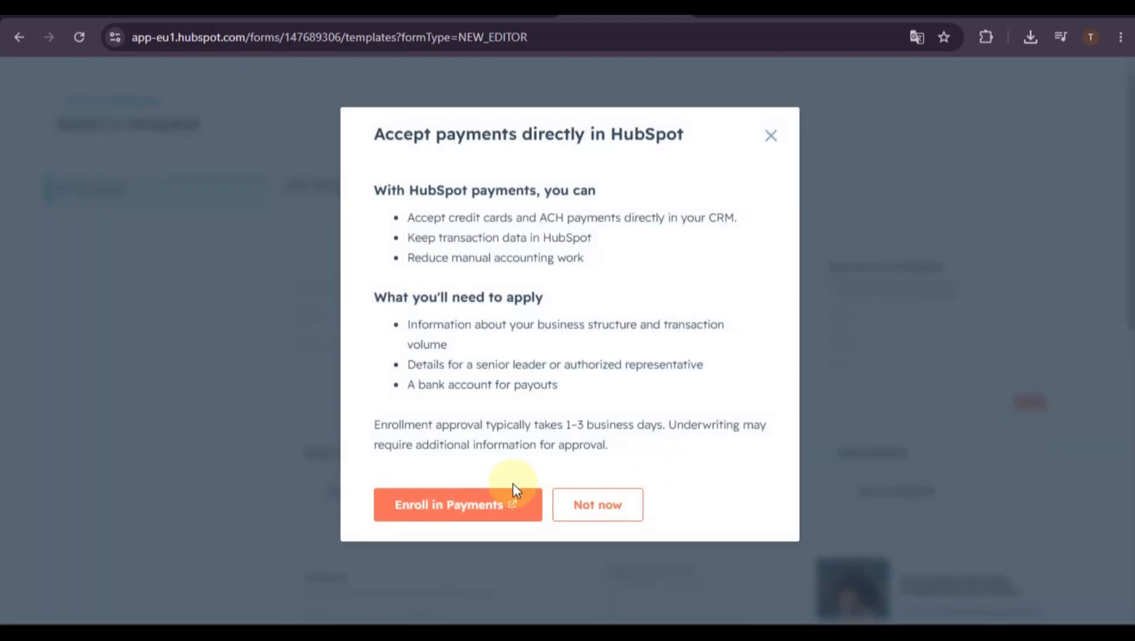
left_click(569, 501)
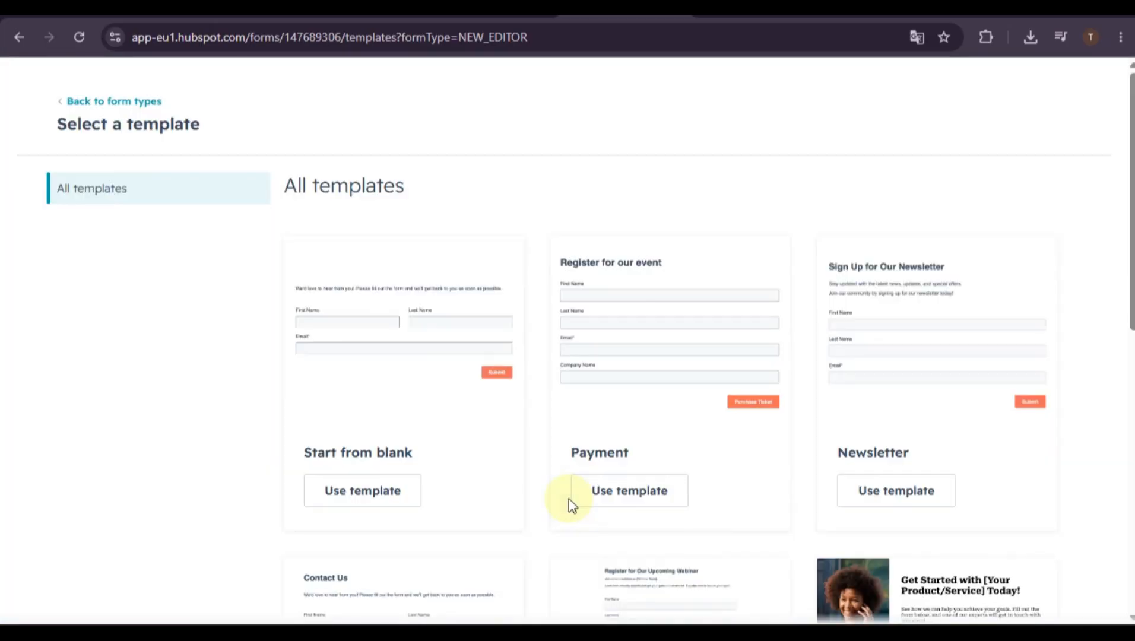
left_click(623, 500)
left_click(624, 501)
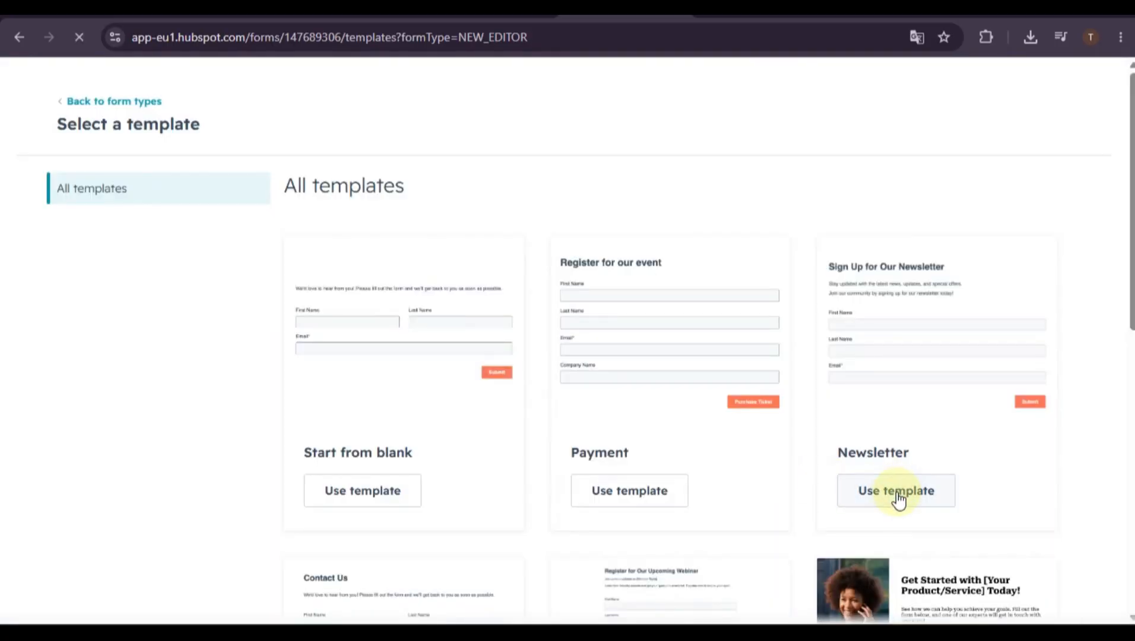
Step: Create the form from the Newsletter template
left_click(898, 498)
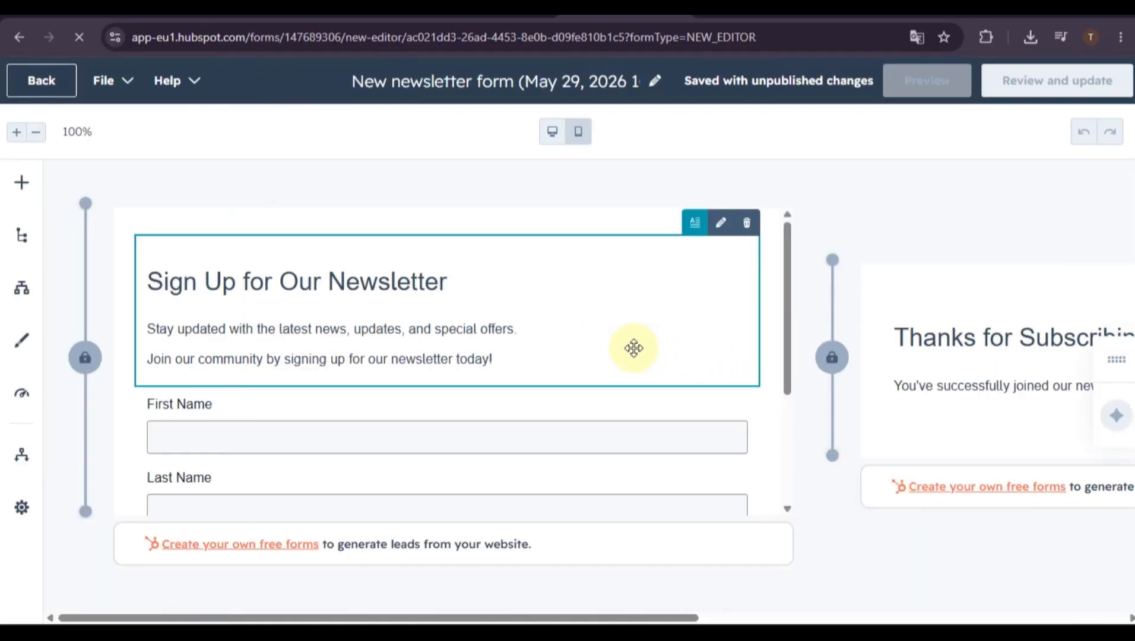
scroll(634, 351, "down", 3)
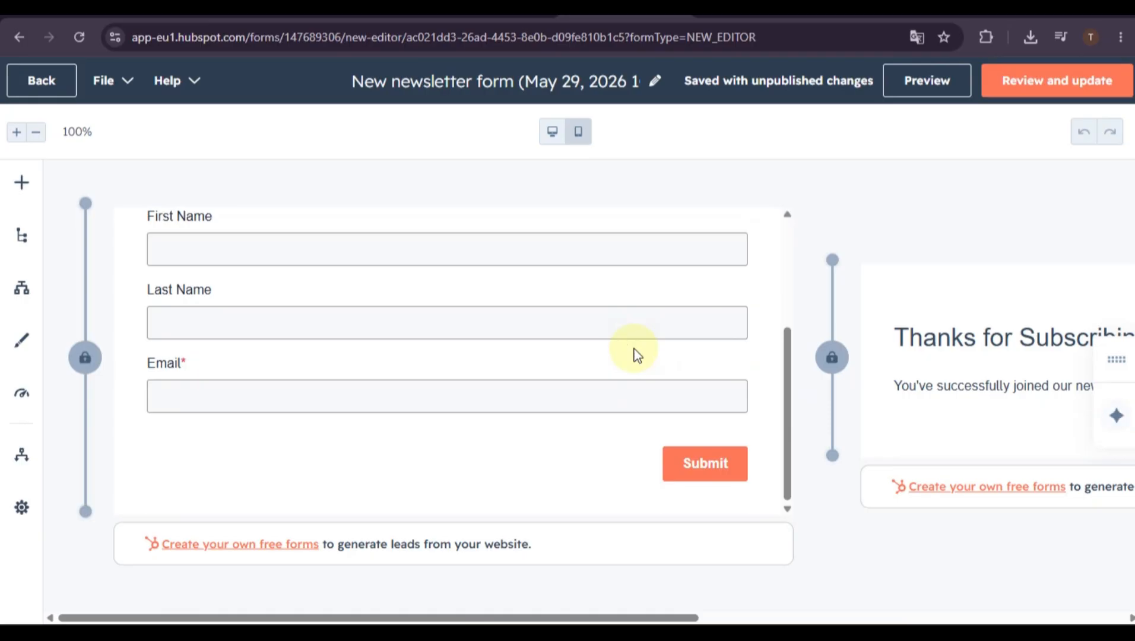
scroll(635, 352, "up", 3)
Step: Open the sign-up text block above the First Name field for editing and examine its heading, paragraphs and formatting options
left_click(482, 322)
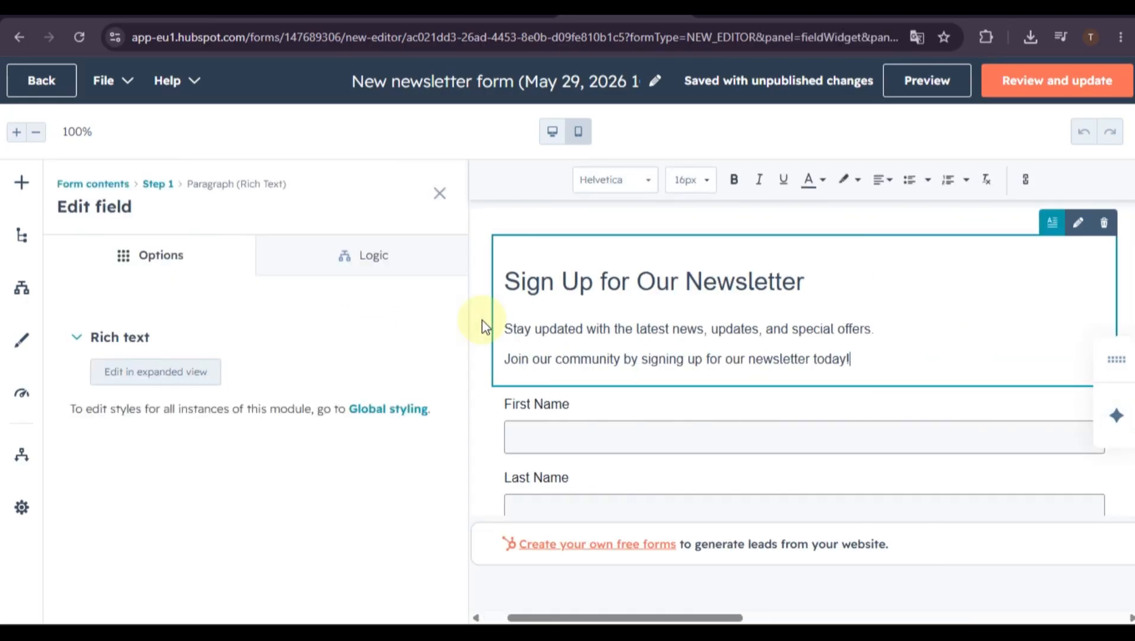
left_click_drag(812, 275, 499, 264)
left_click(559, 311)
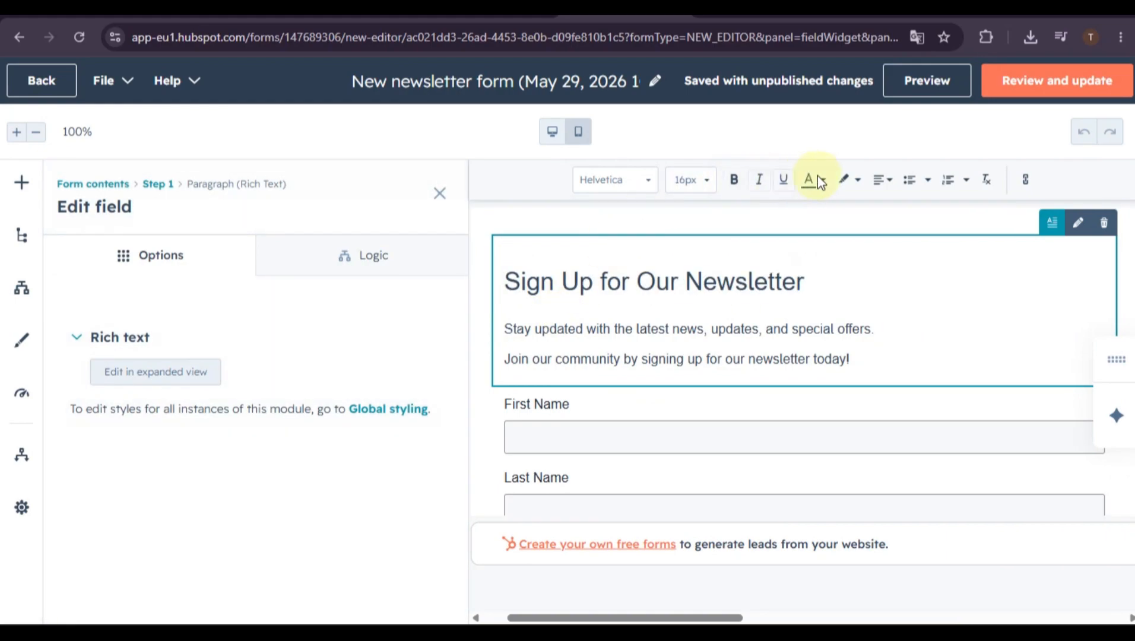
left_click(692, 339)
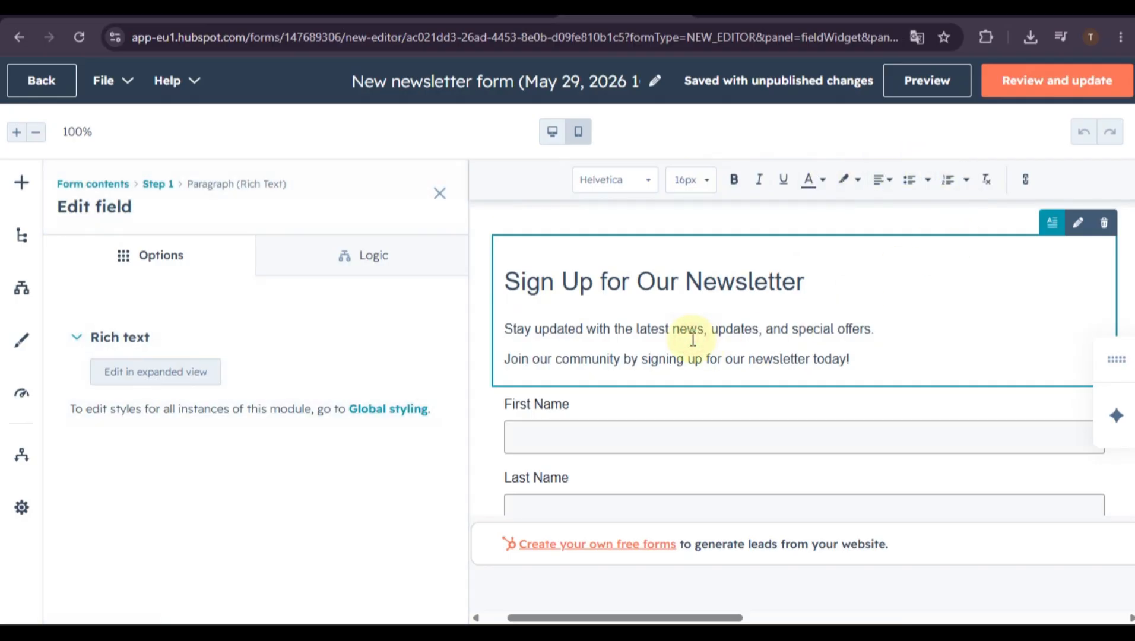
scroll(692, 339, "down", 1)
left_click(805, 265)
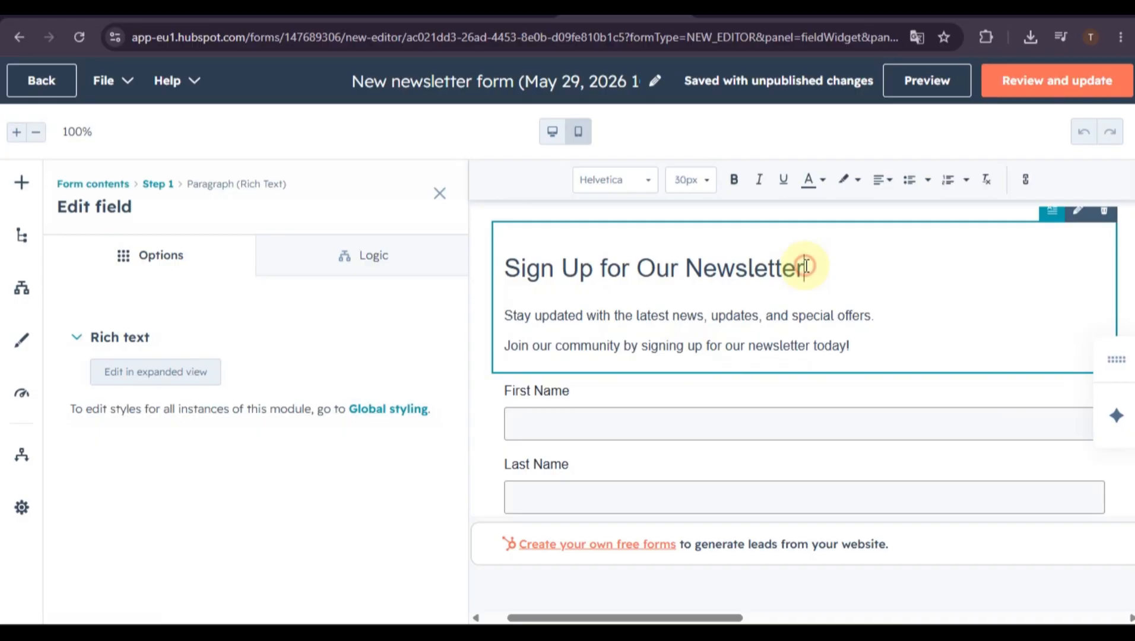
left_click_drag(805, 265, 509, 248)
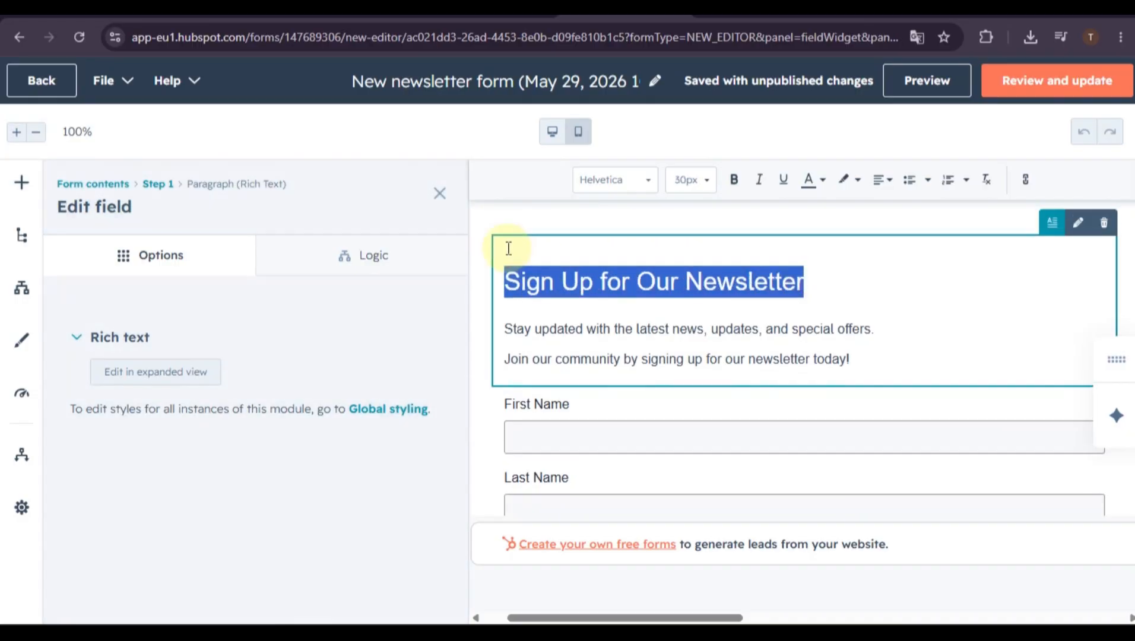
left_click(592, 305)
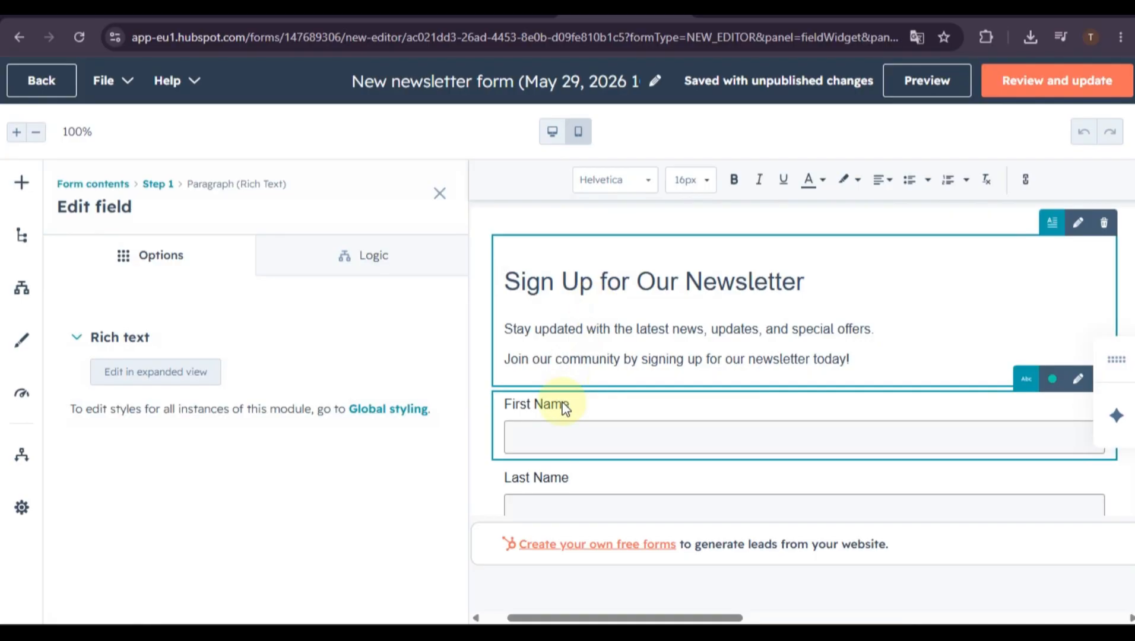
Step: Look over the form's name and email fields and the thank-you message that follows submission
scroll(564, 408, "down", 3)
scroll(564, 409, "up", 3)
scroll(564, 409, "down", 3)
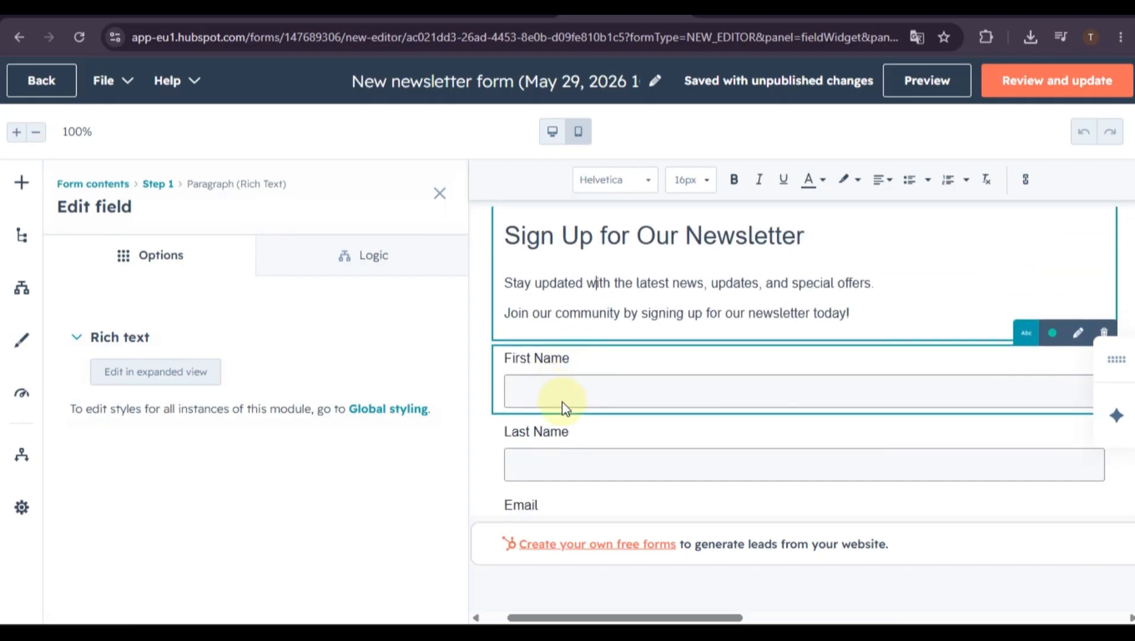
scroll(564, 408, "right", 2)
scroll(564, 409, "right", 3)
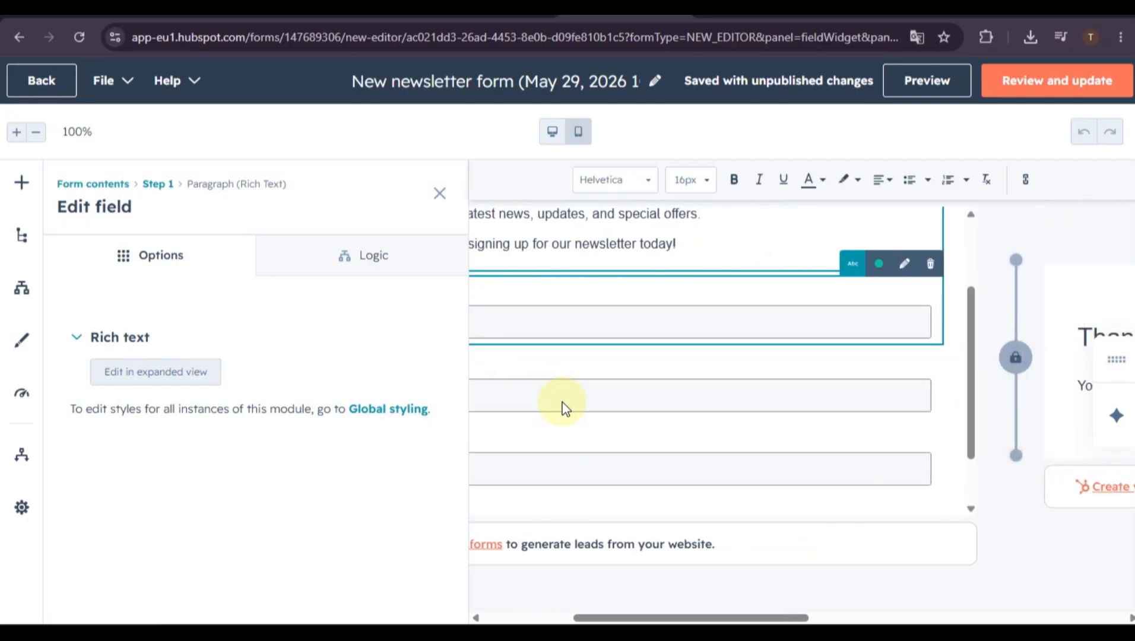
scroll(564, 409, "up", 1)
scroll(564, 408, "right", 4)
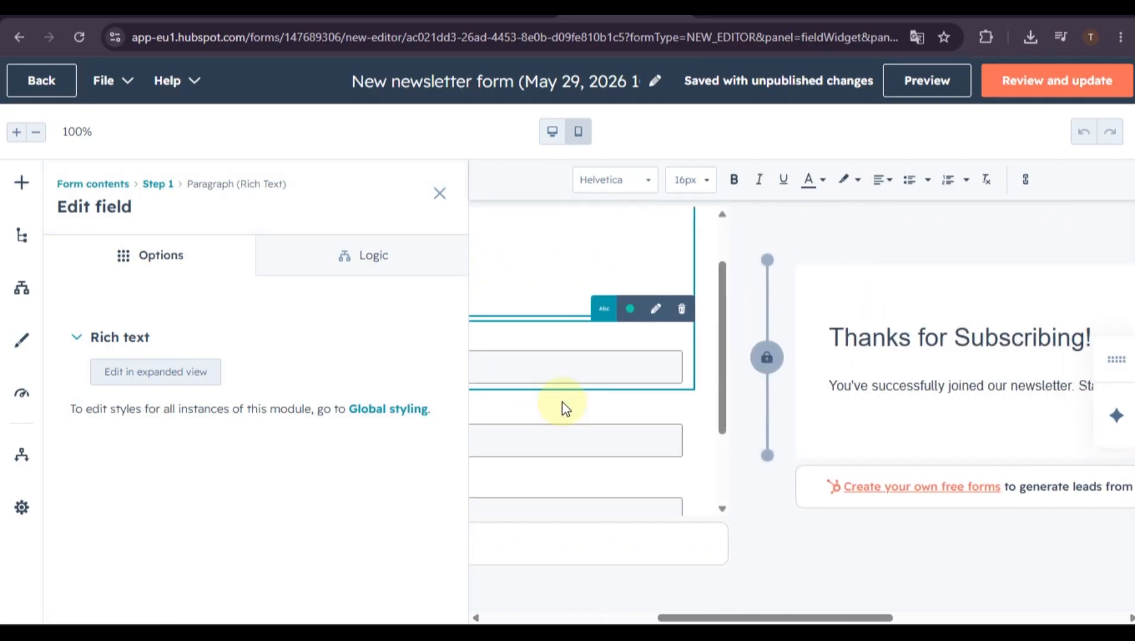
scroll(564, 408, "left", 3)
scroll(561, 404, "down", 2)
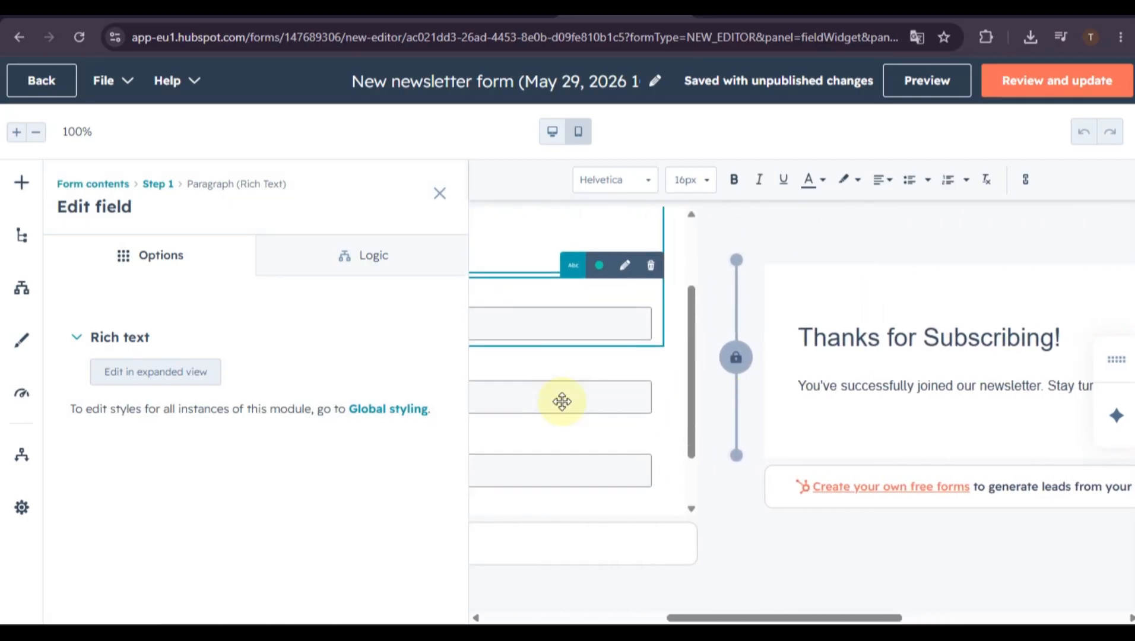
scroll(564, 406, "left", 4)
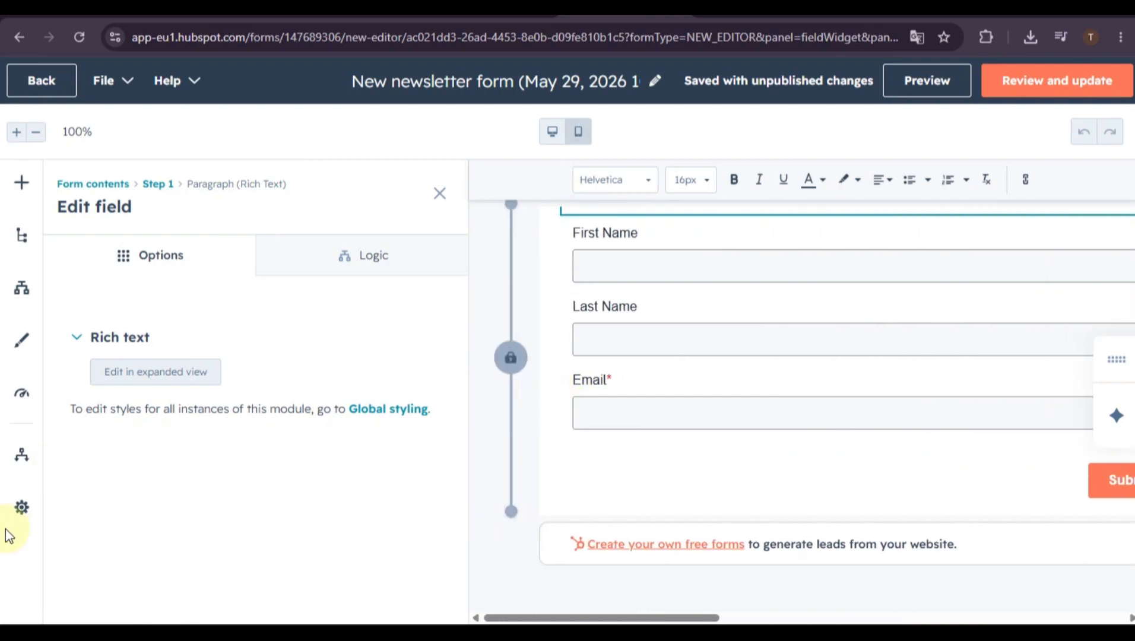
Step: Open the form's settings and review the General options for contact creation, pre-population, campaigns and lifecycle stage
left_click(21, 510)
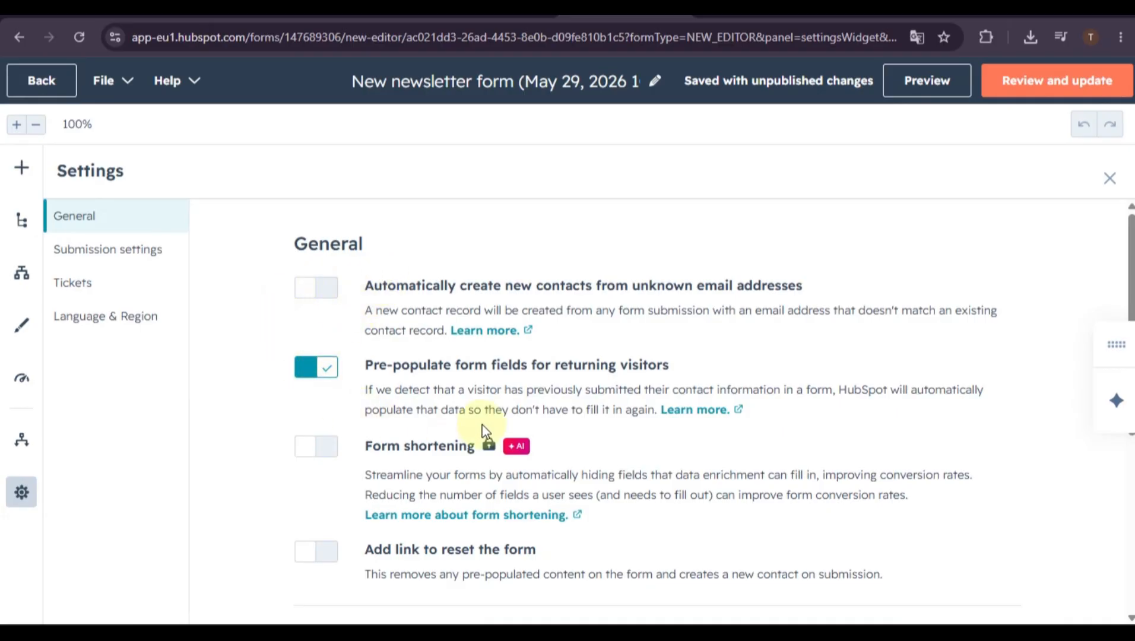
scroll(484, 425, "down", 1)
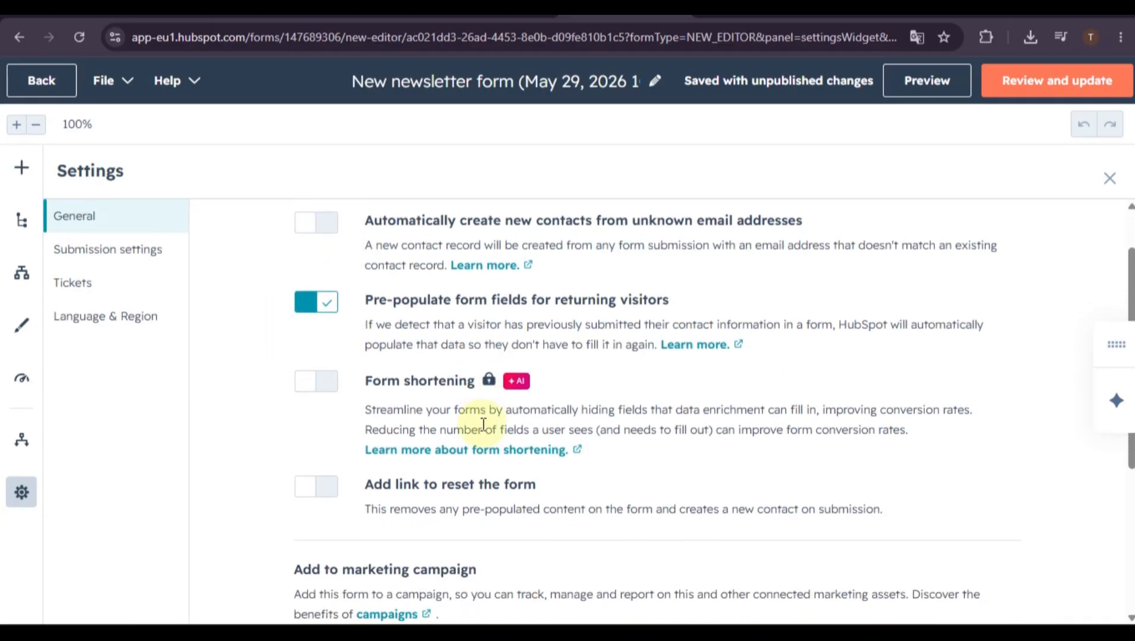
scroll(484, 425, "down", 3)
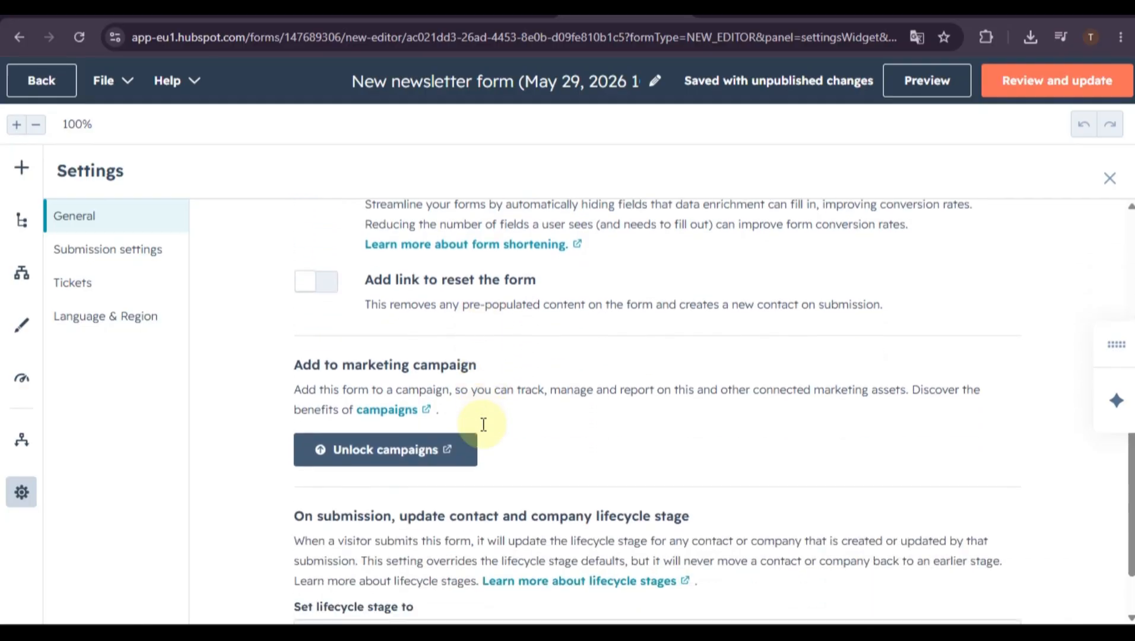
scroll(483, 429, "down", 1)
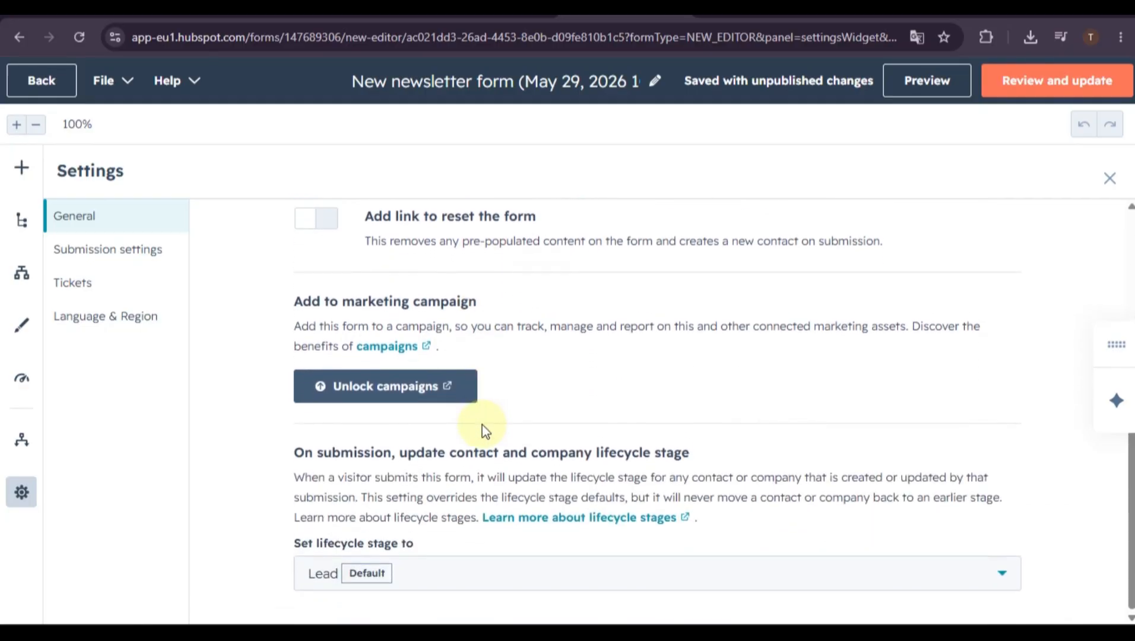
scroll(484, 429, "up", 3)
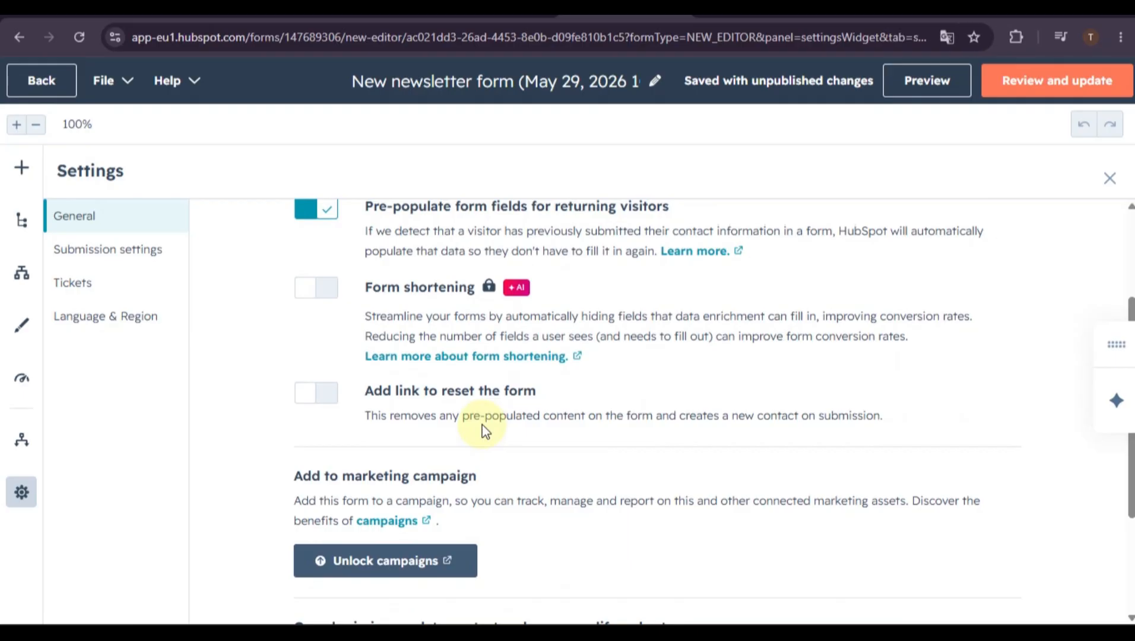
scroll(482, 430, "up", 3)
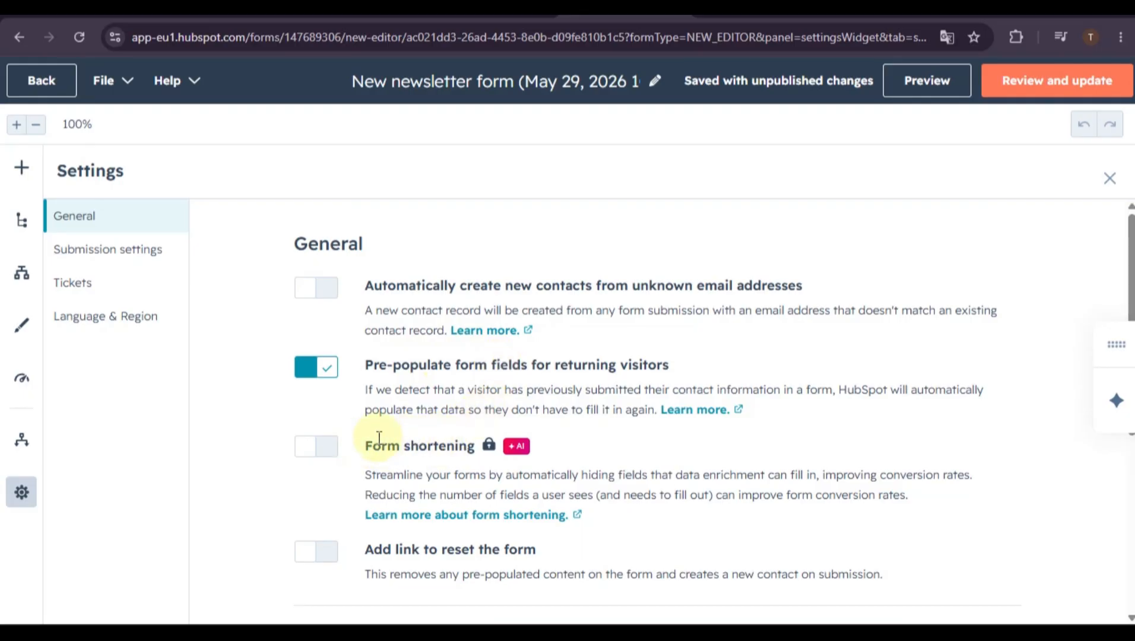
scroll(379, 437, "down", 1)
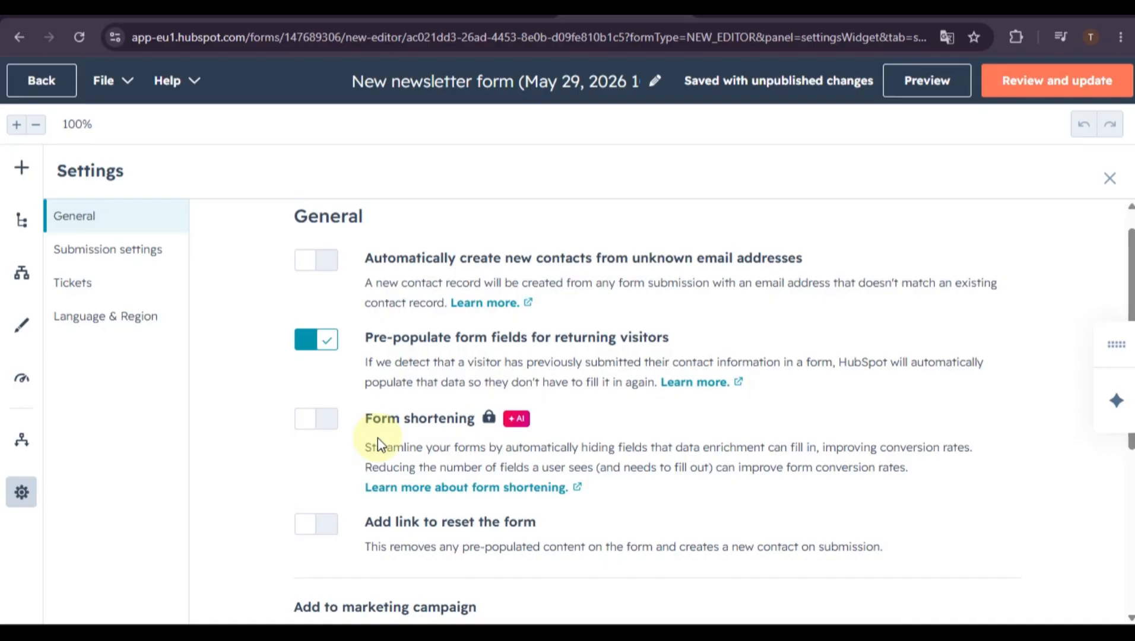
scroll(378, 437, "down", 1)
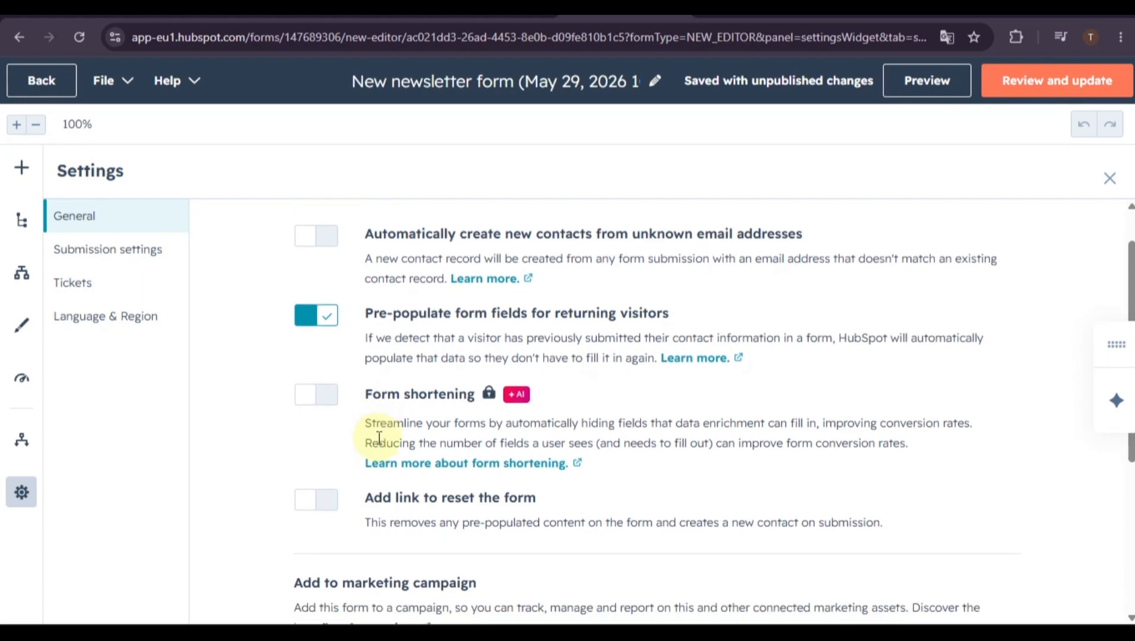
scroll(379, 438, "down", 5)
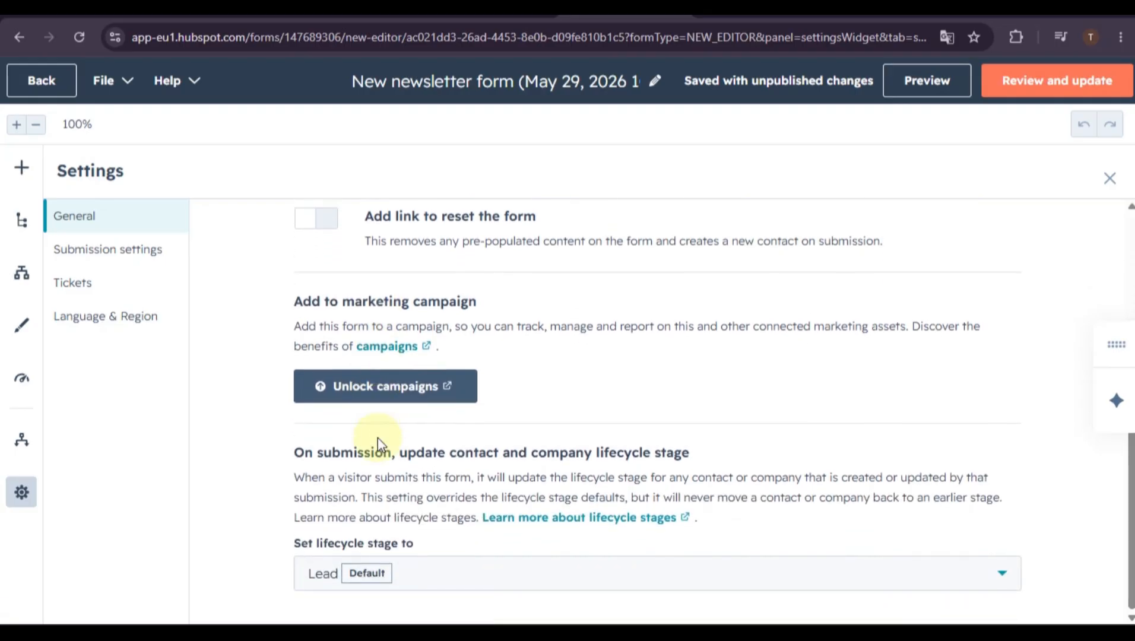
Step: Recheck the General form settings, from automatic contact creation and form shortening down to the lifecycle stage on submission
scroll(377, 437, "up", 4)
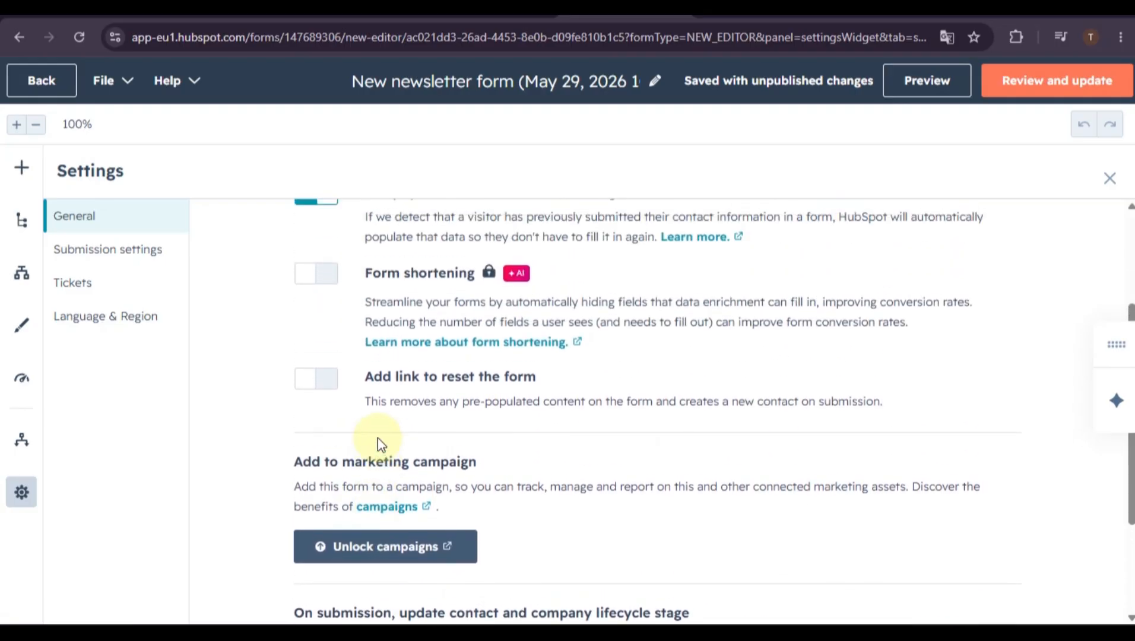
scroll(378, 437, "up", 3)
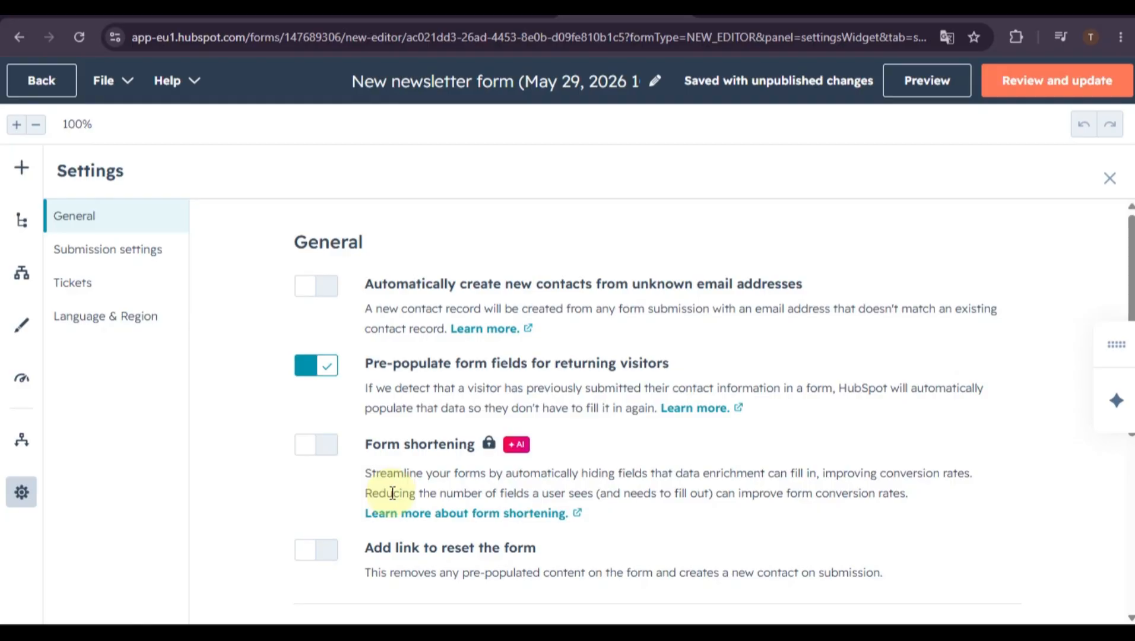
scroll(392, 494, "down", 5)
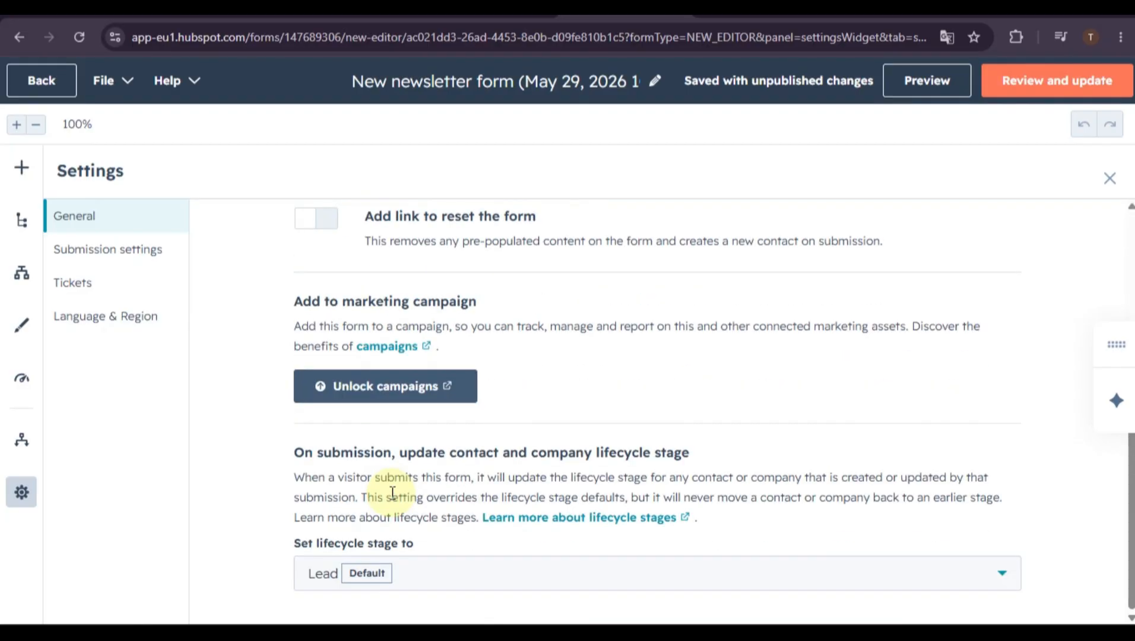
scroll(392, 496, "up", 5)
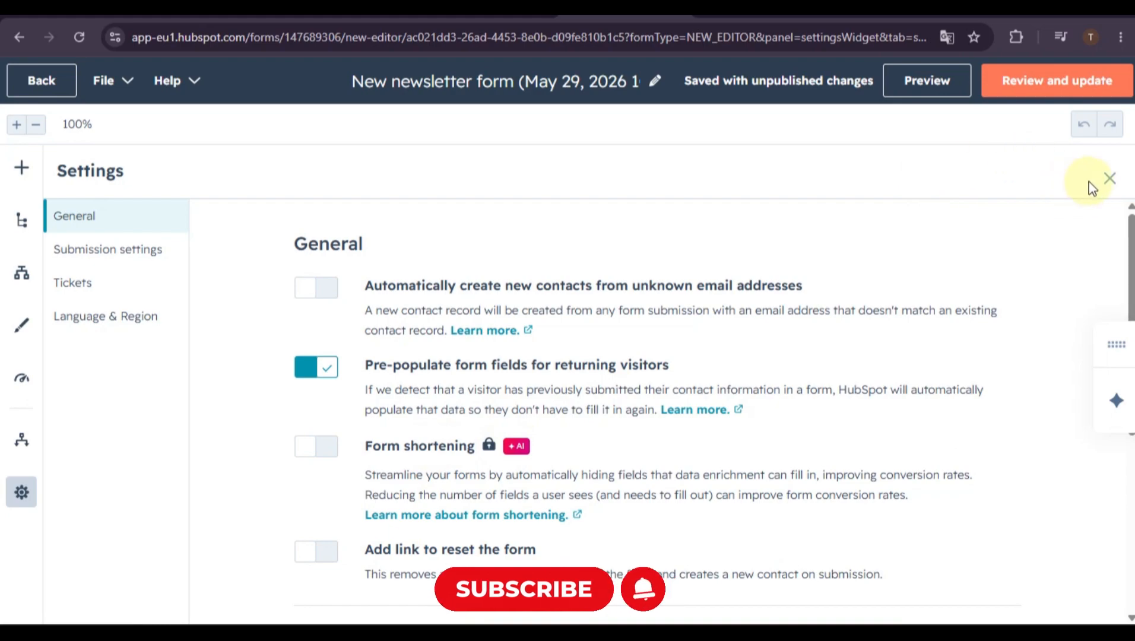
Step: Close the form settings and publish the newsletter form
left_click(1109, 179)
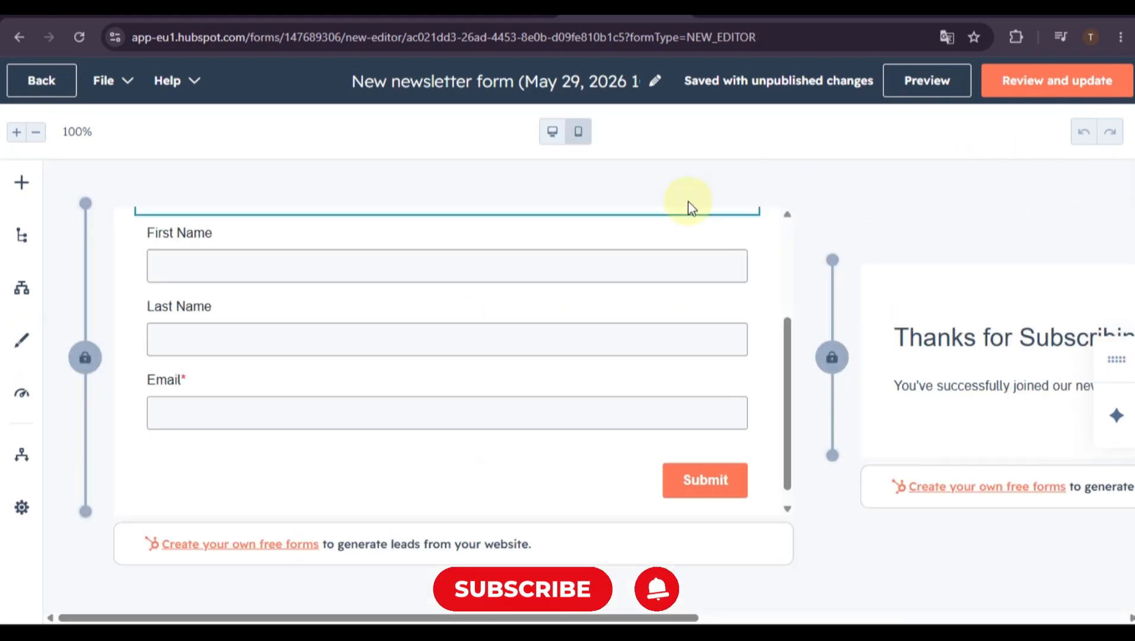
left_click(1058, 80)
left_click(806, 589)
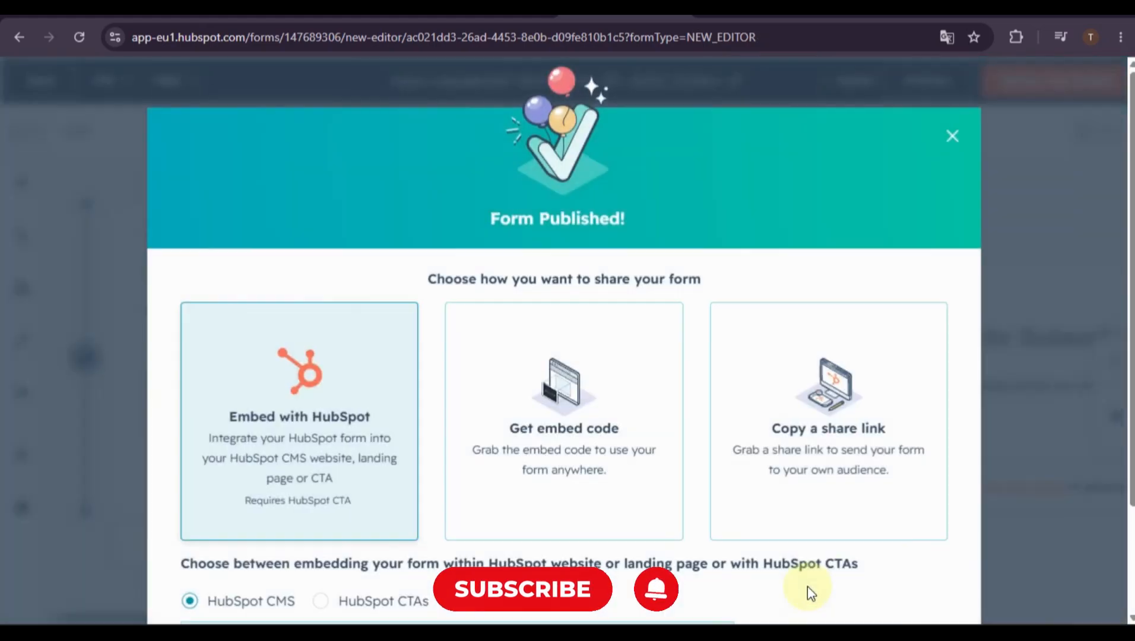